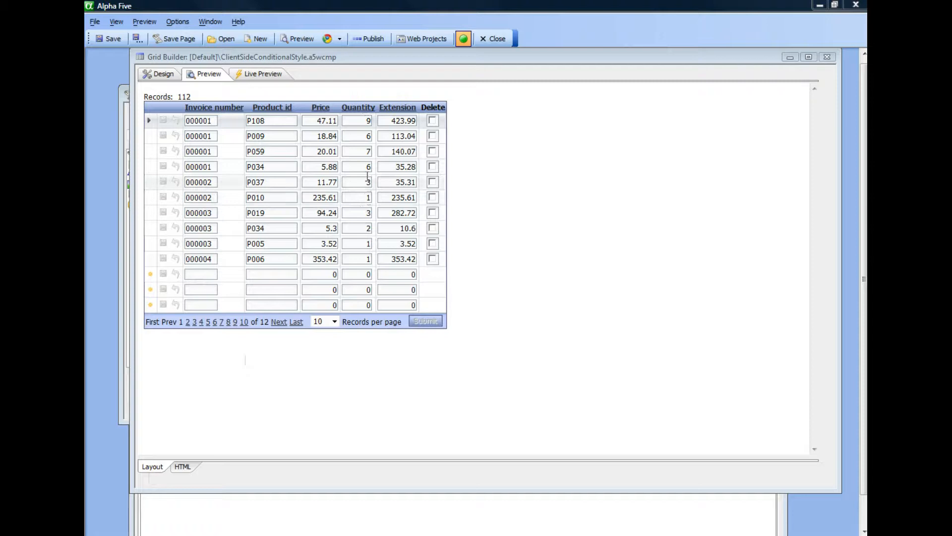
Step: Return to the grid design and compare the Quantity field's Display Settings conditional style with its Client Side conditional style
left_click(162, 76)
left_click(160, 73)
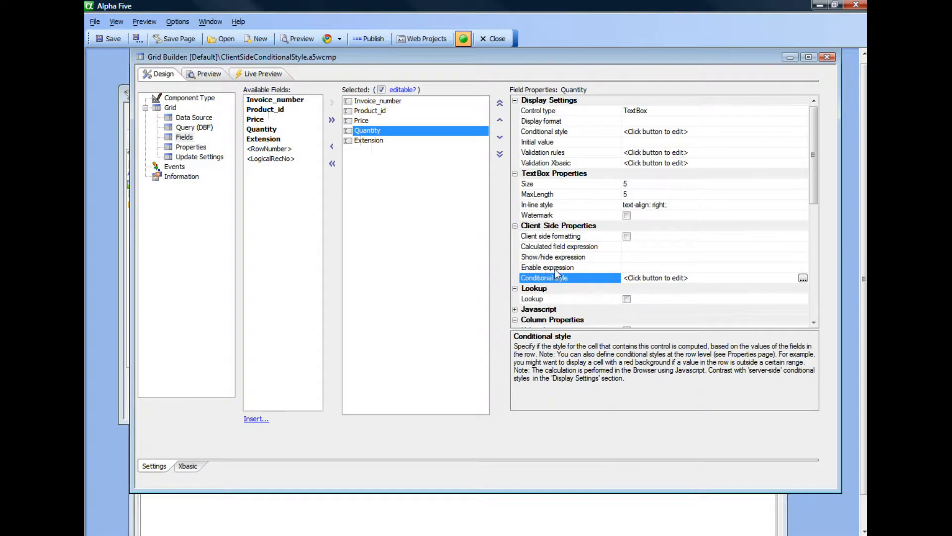
left_click(549, 132)
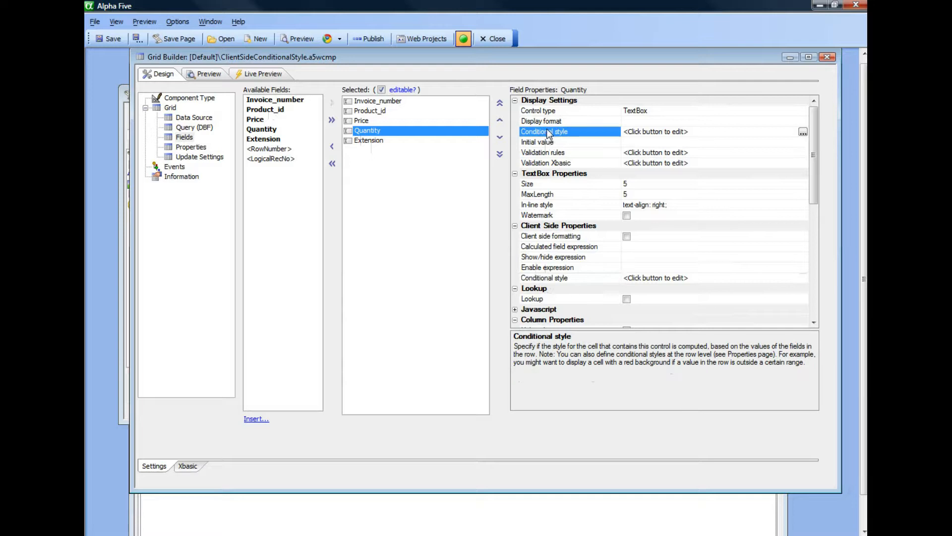
left_click(555, 279)
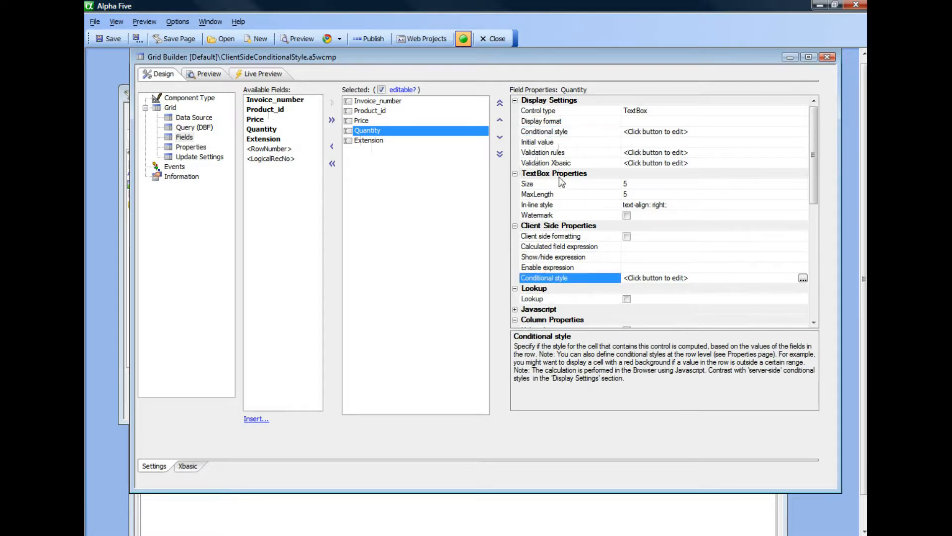
left_click(549, 133)
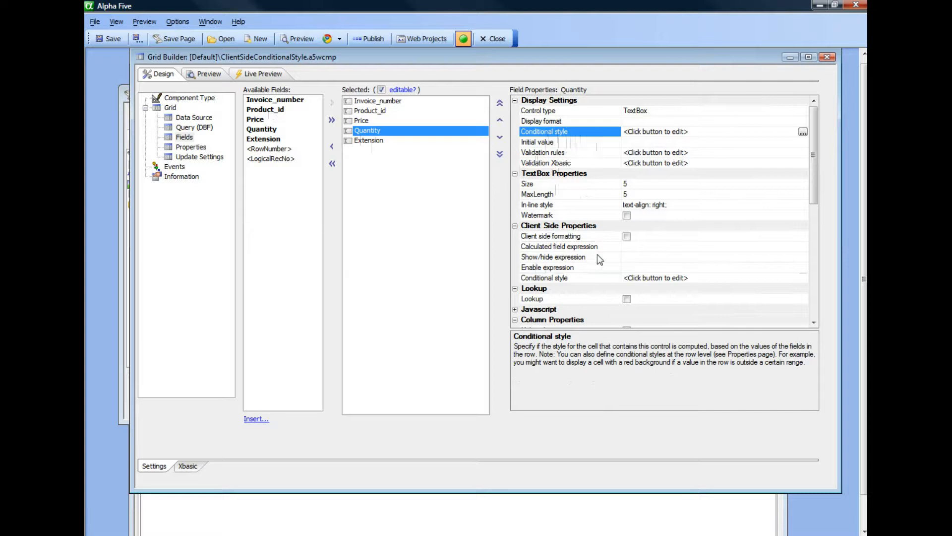
left_click(546, 279)
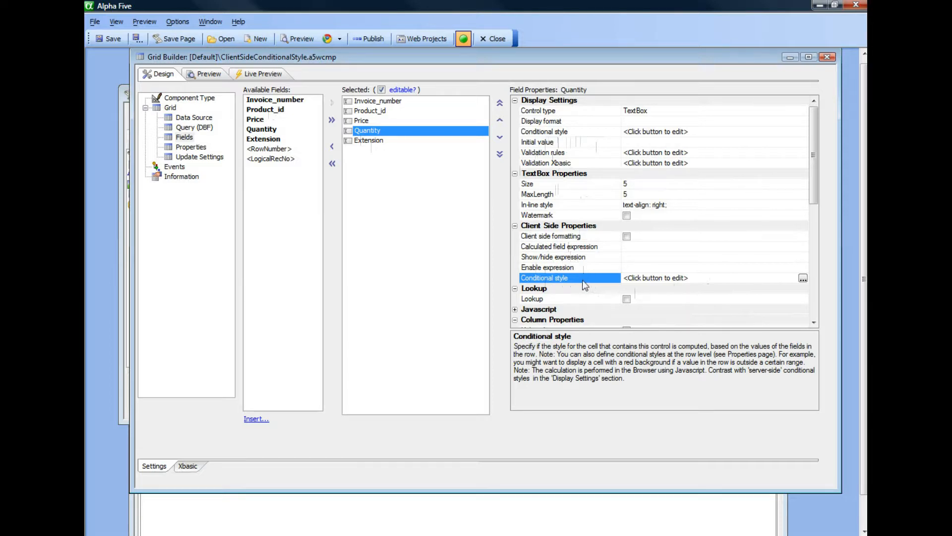
Step: Add a client-side conditional style to the Quantity field with the expression "Quantity > 0 and Quantity < 10", and copy the expression
left_click(803, 279)
left_click(330, 356)
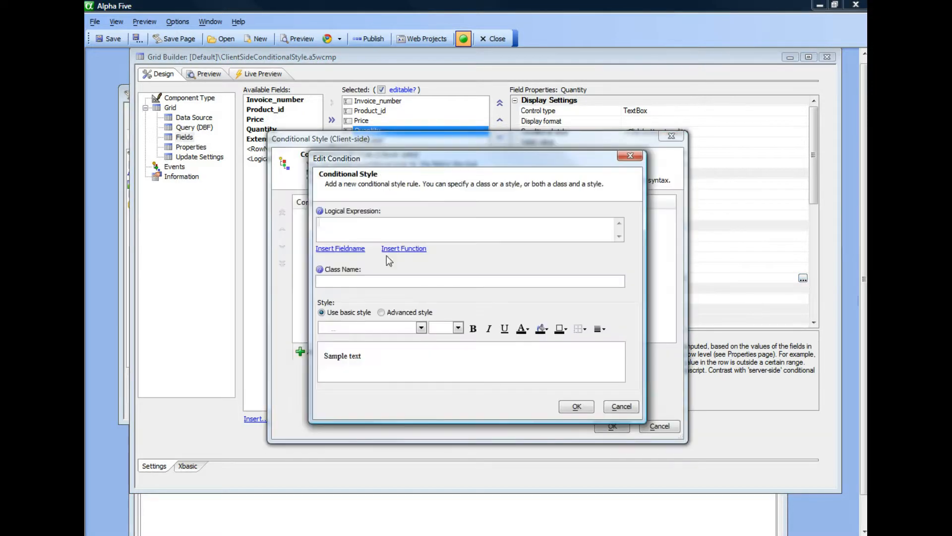
left_click(359, 250)
left_click(402, 271)
type("> 0 and Q")
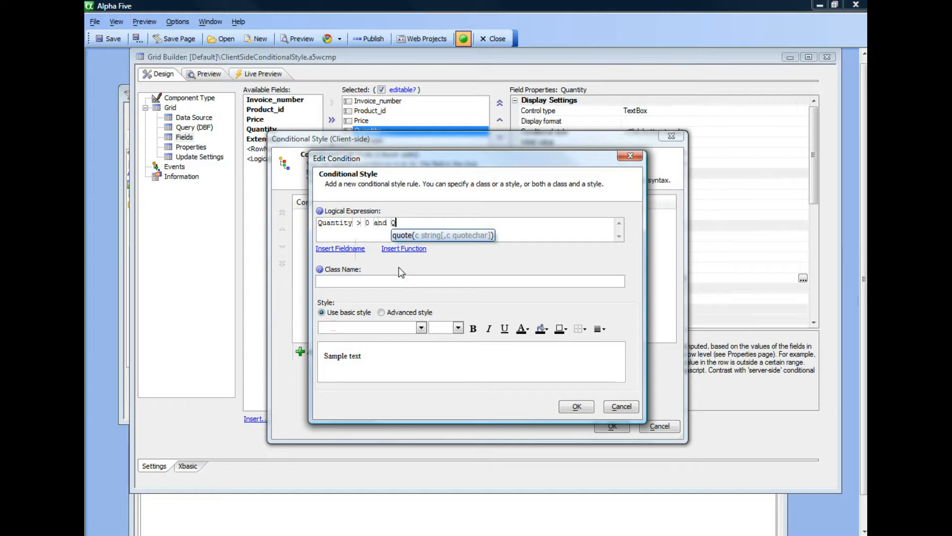
type("uantity < ")
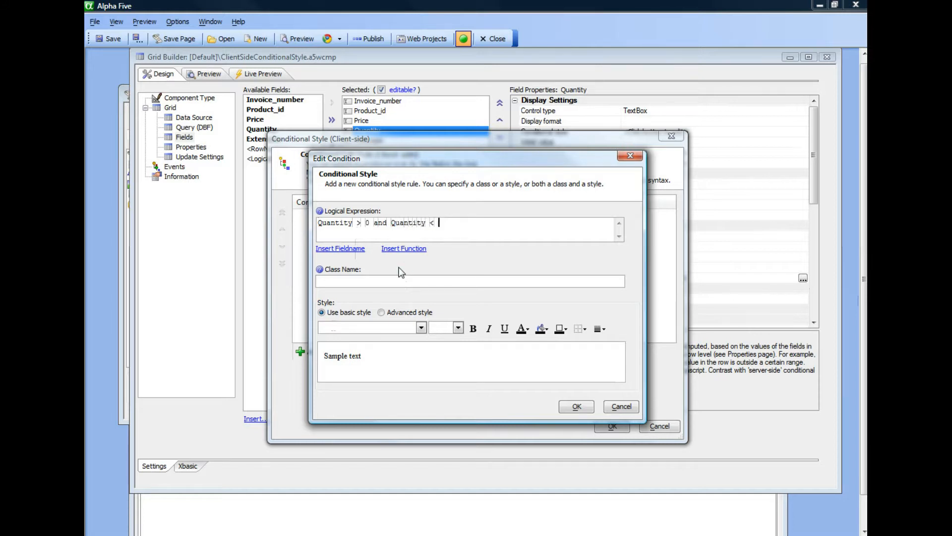
type("10")
key("ctrl+a")
key("ctrl+c")
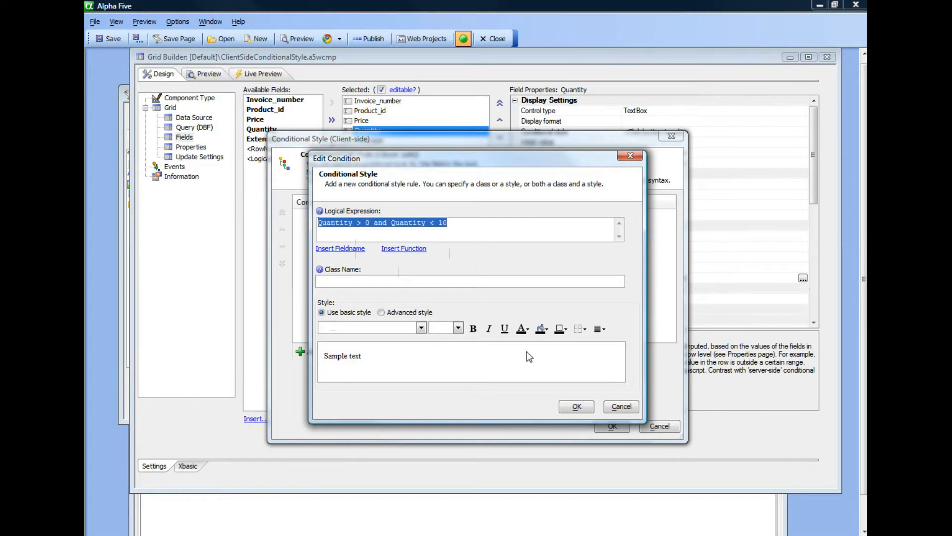
Step: Give this condition Red text on a Pink background and accept it
left_click(524, 335)
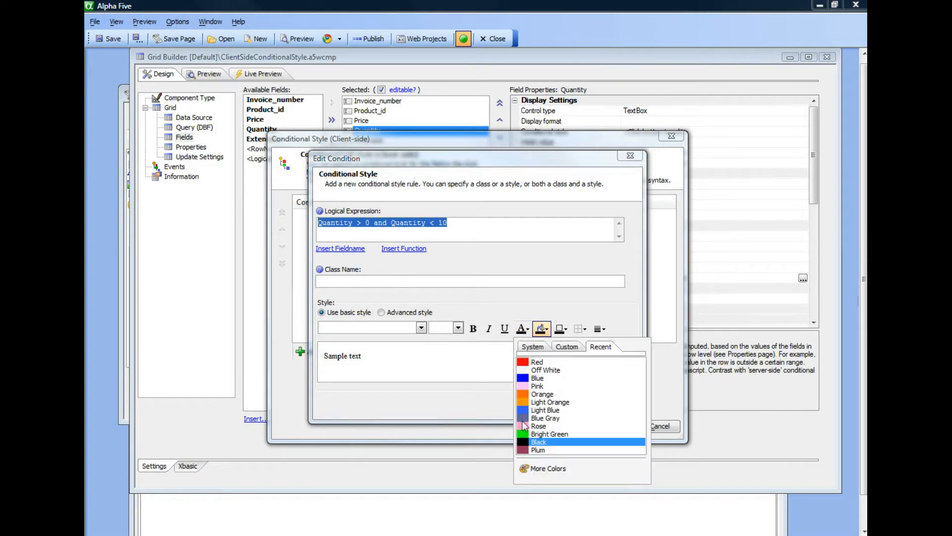
left_click(529, 363)
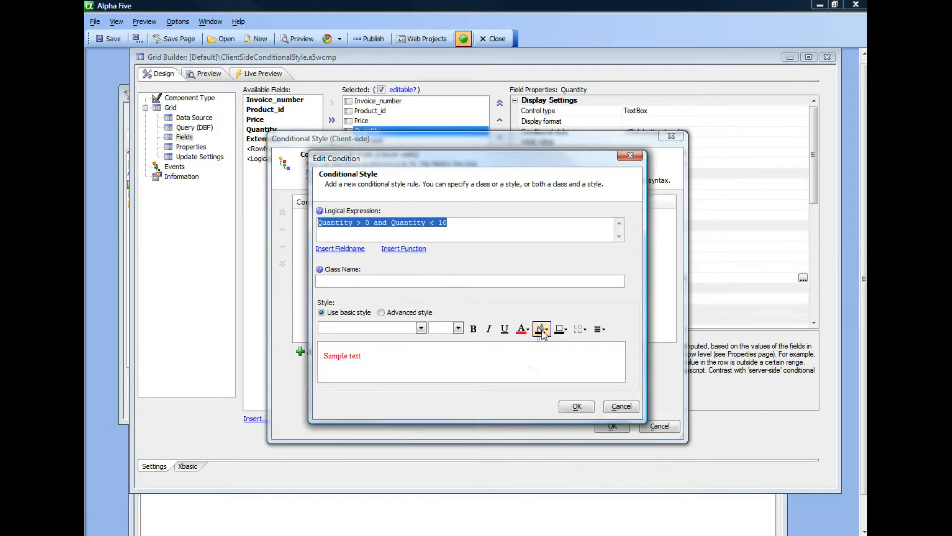
left_click(543, 333)
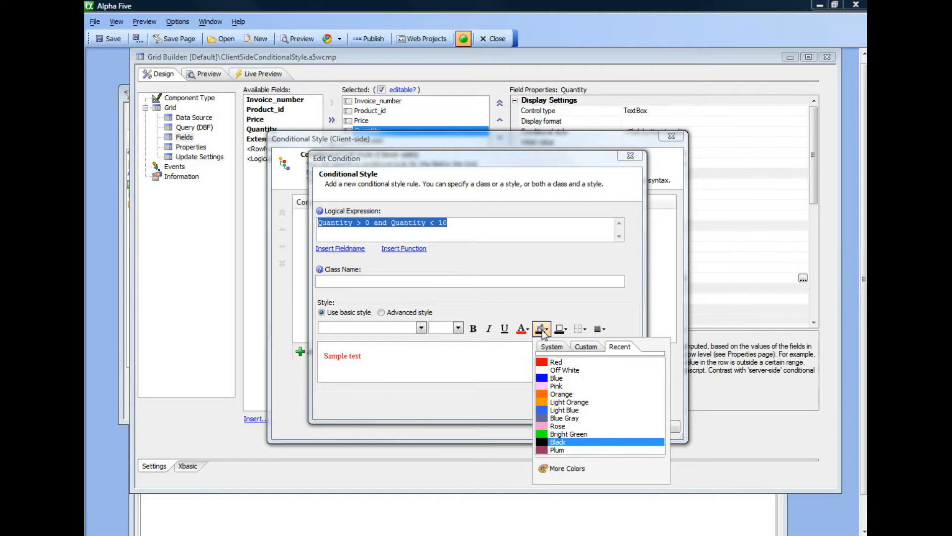
left_click(546, 388)
left_click(575, 407)
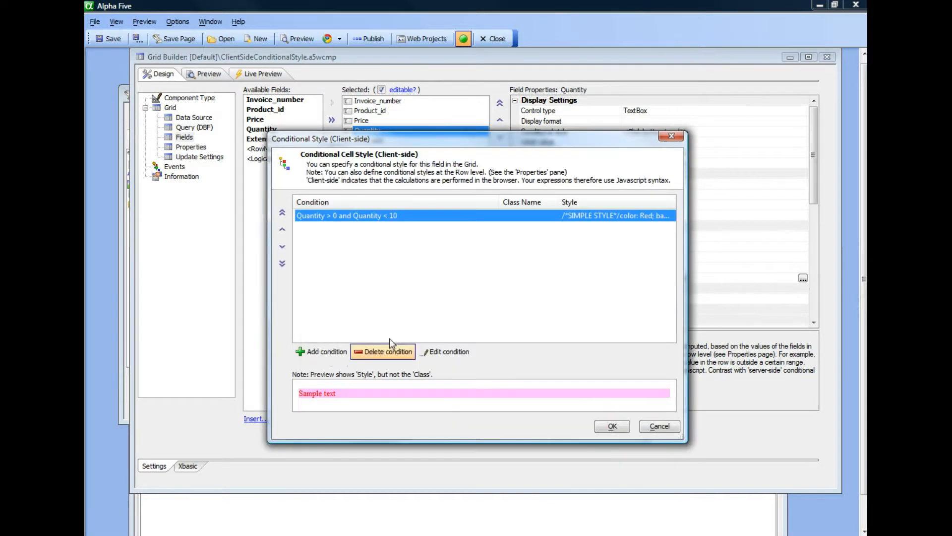
Step: Add a second condition by reusing the copied expression, edited to "Quantity > 10 and Quantity < 20"
left_click(315, 352)
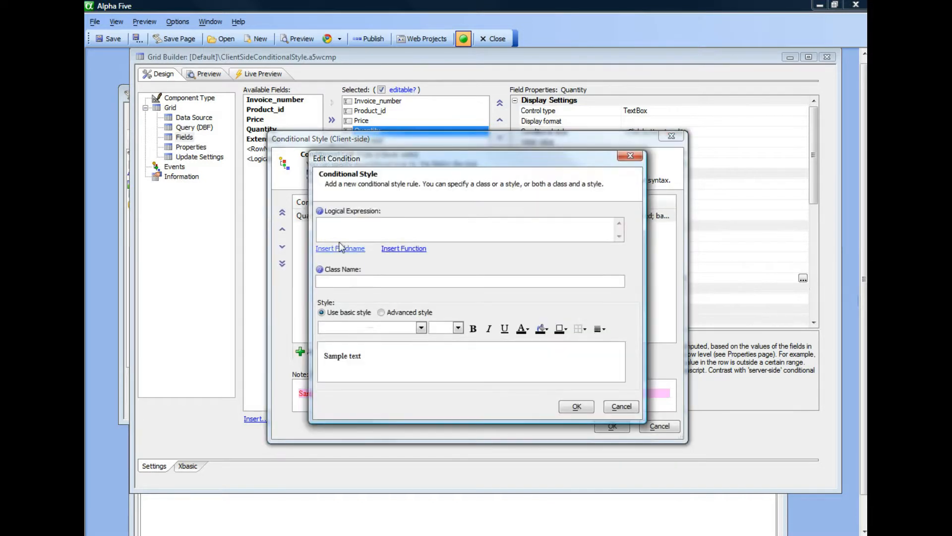
key("ctrl+v")
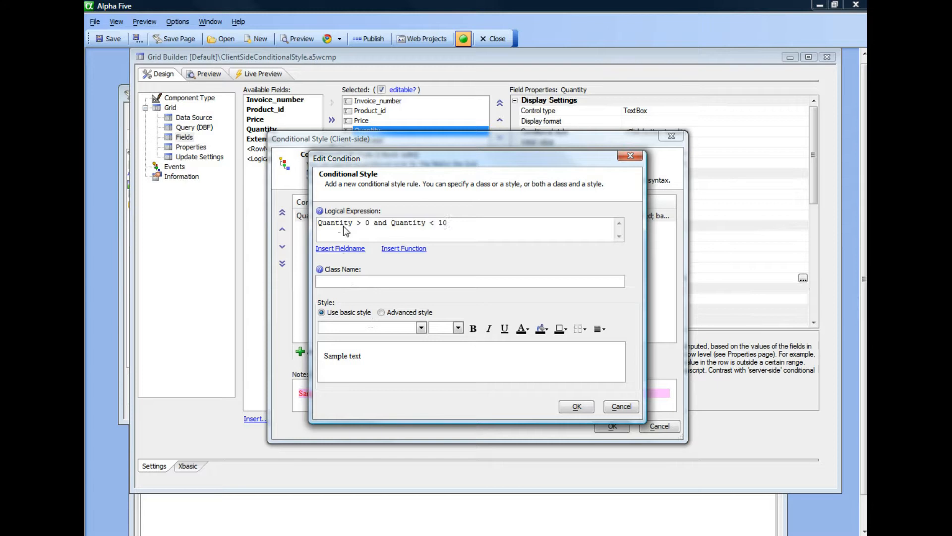
left_click(365, 222)
type("1")
double_click(447, 222)
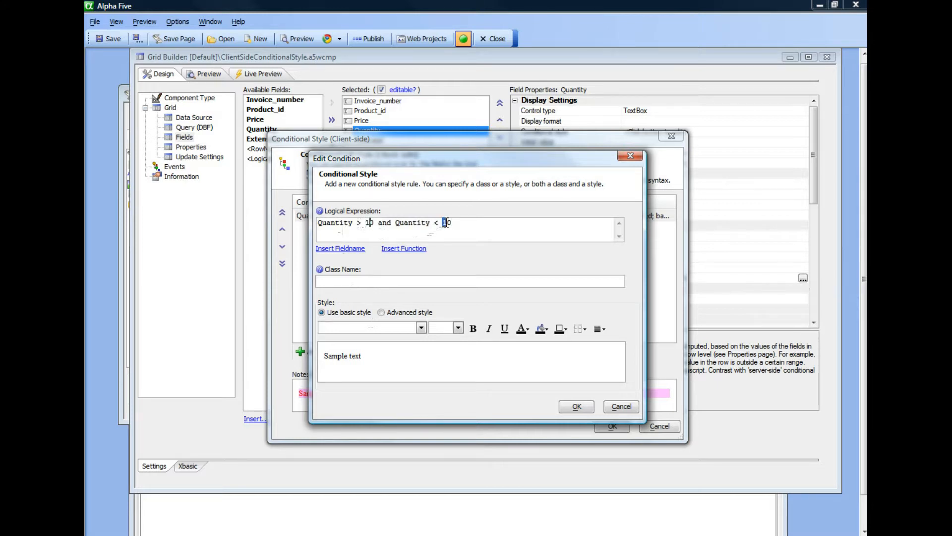
type("20")
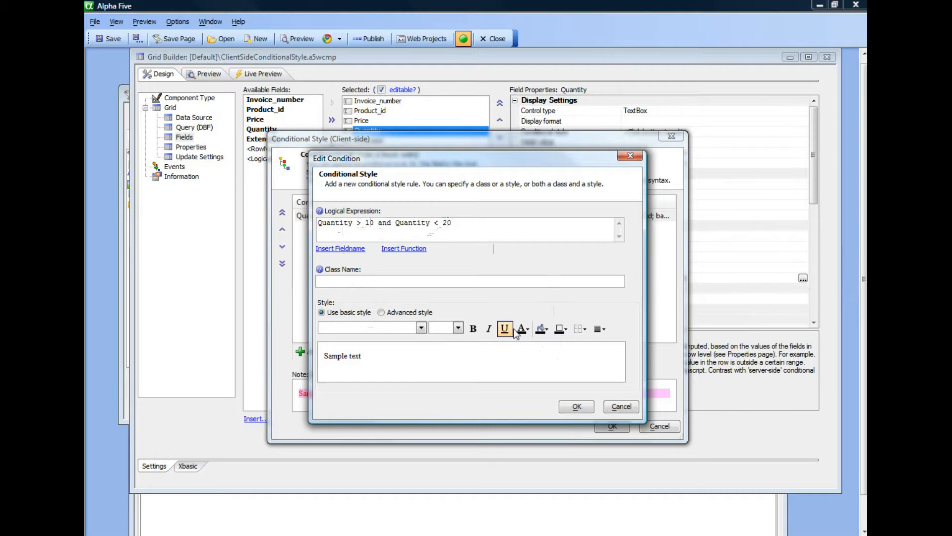
Step: Style the second condition with Light Blue text on a Gold background and accept it
left_click(542, 328)
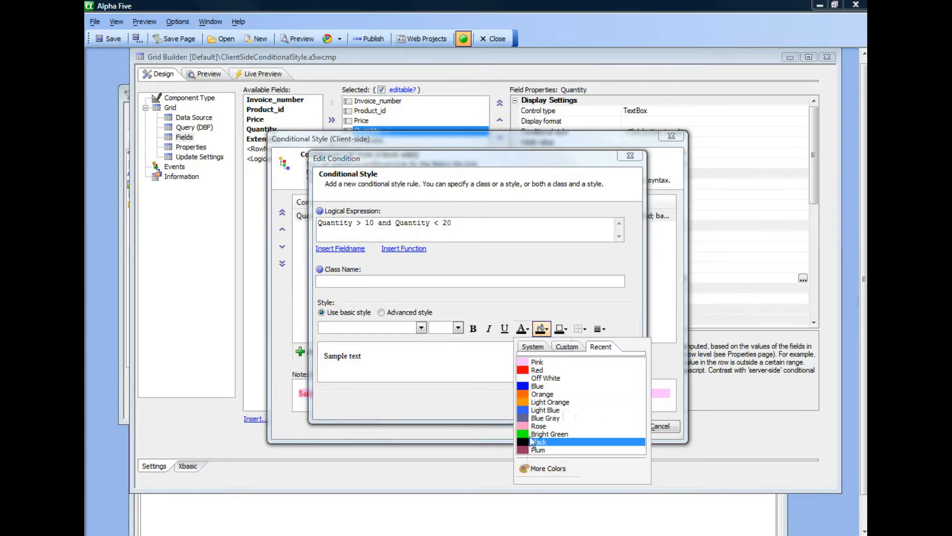
left_click(528, 409)
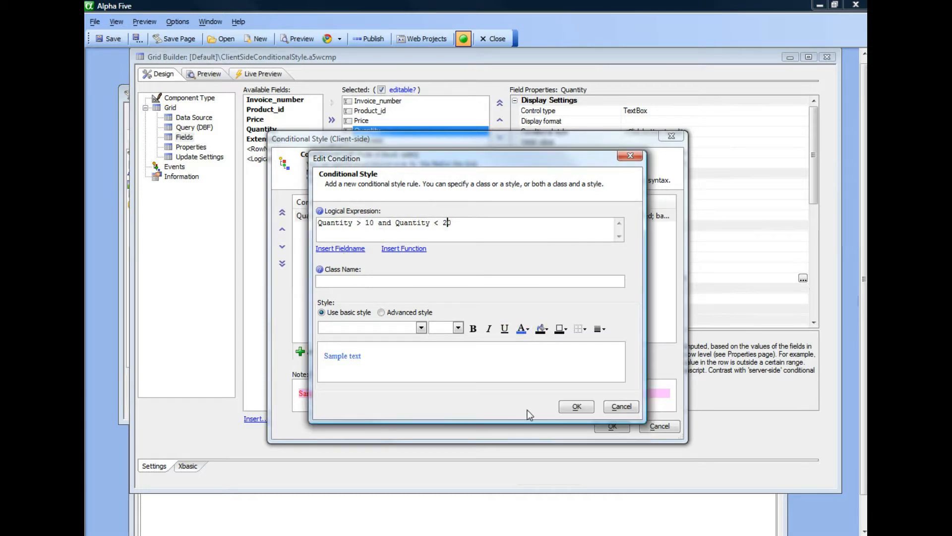
left_click(545, 332)
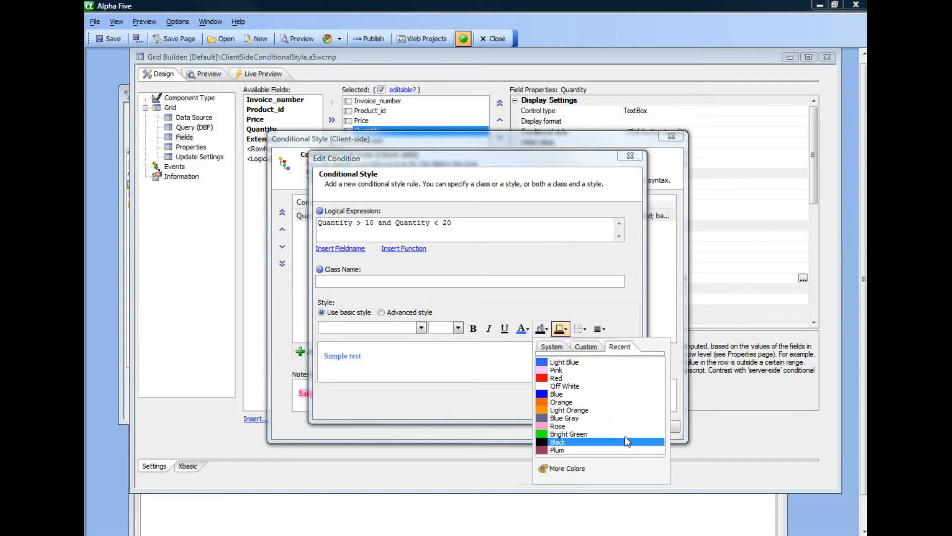
left_click(544, 394)
left_click(543, 334)
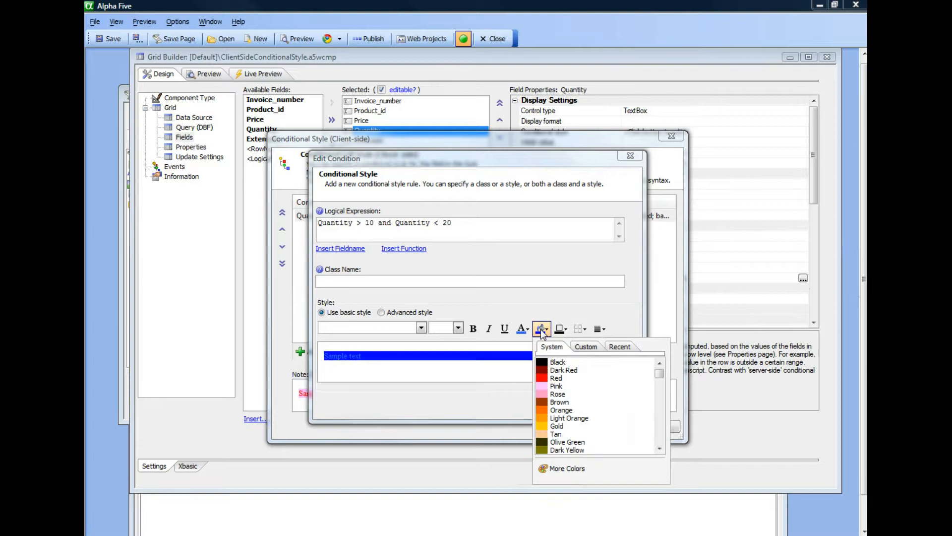
left_click(545, 427)
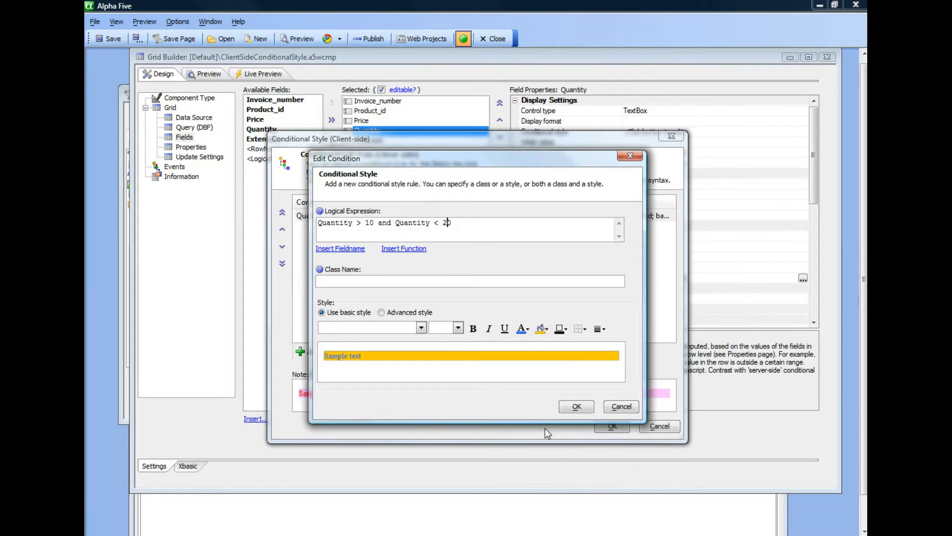
left_click(577, 406)
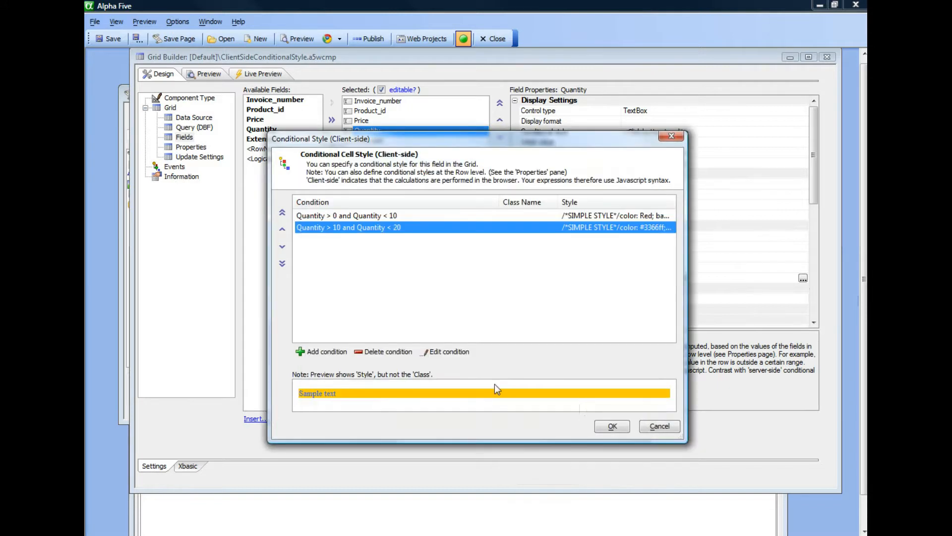
Step: Add a catch-all condition "1=1" with Red text on a Bright Green background, and accept the list of conditional styles
left_click(330, 350)
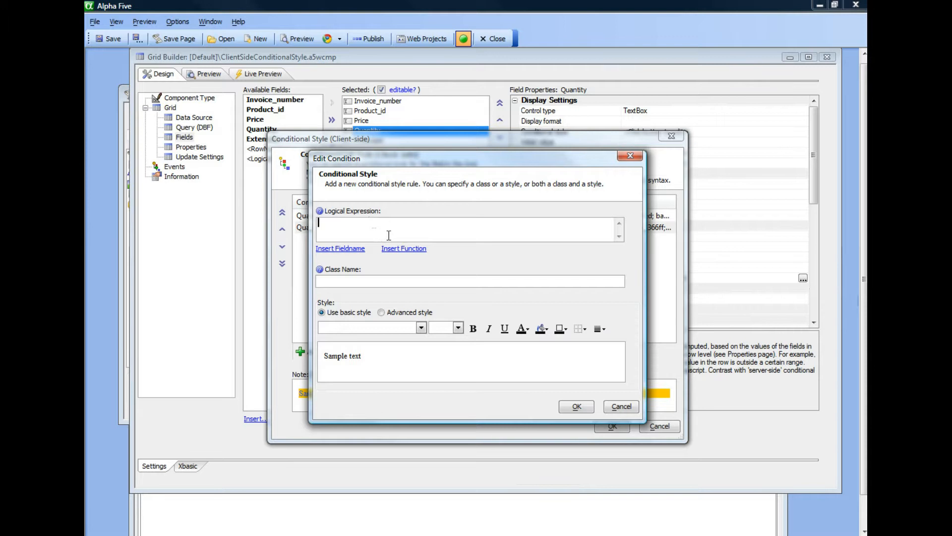
type("1=1")
left_click(524, 330)
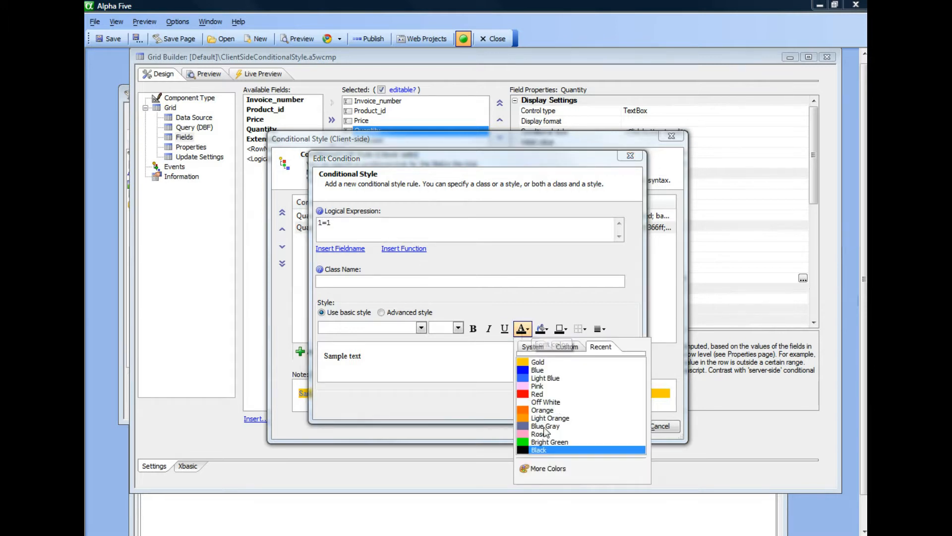
left_click(538, 394)
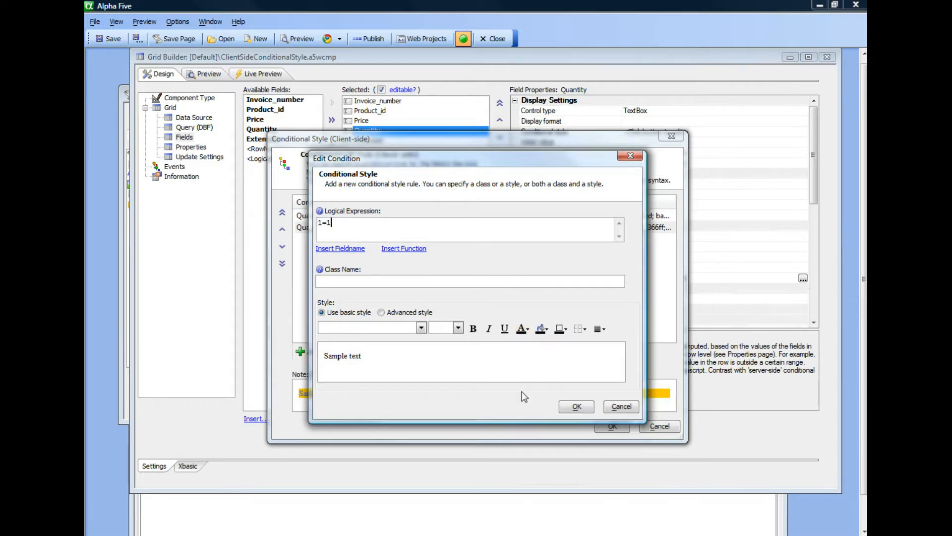
left_click(543, 333)
left_click(543, 438)
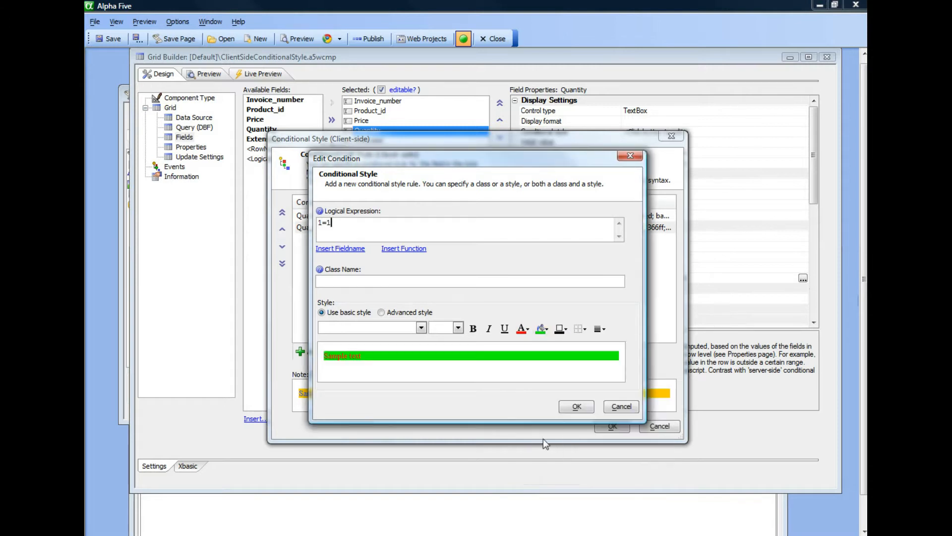
left_click(577, 408)
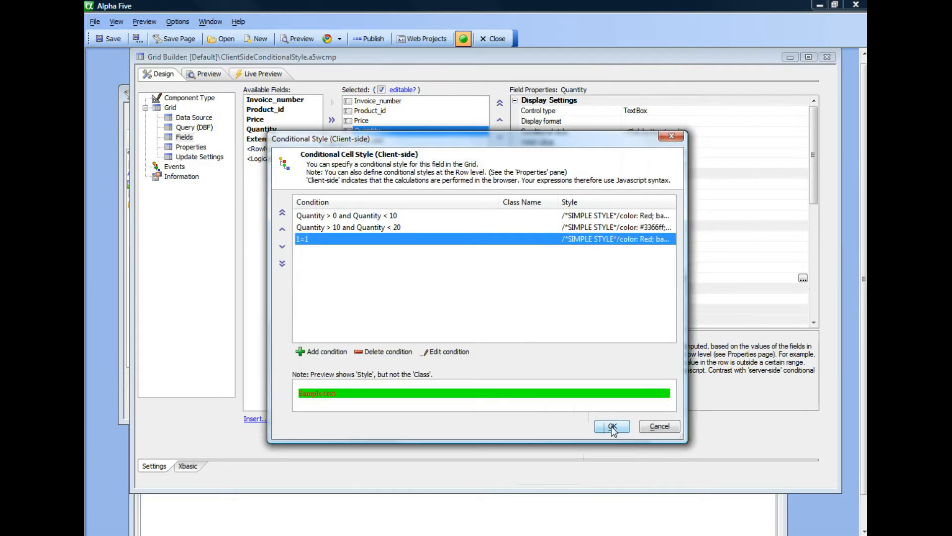
left_click(613, 428)
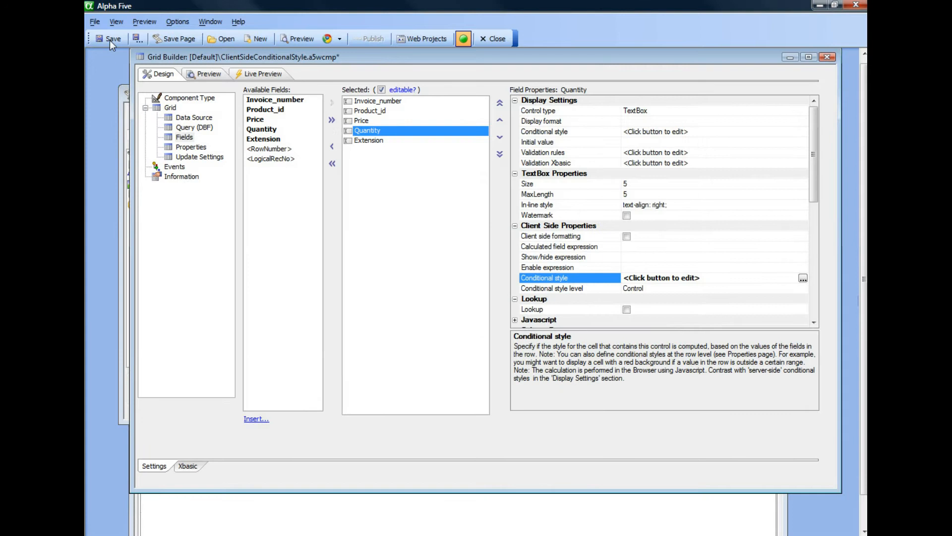
Step: Open the grid's live preview in the browser and set the first row's Quantity to 12
left_click(328, 43)
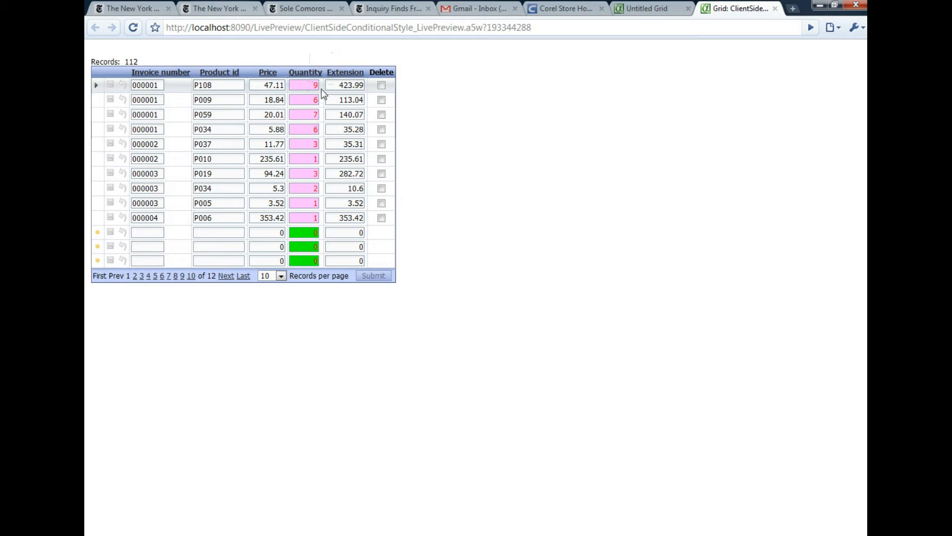
left_click(306, 88)
type("12")
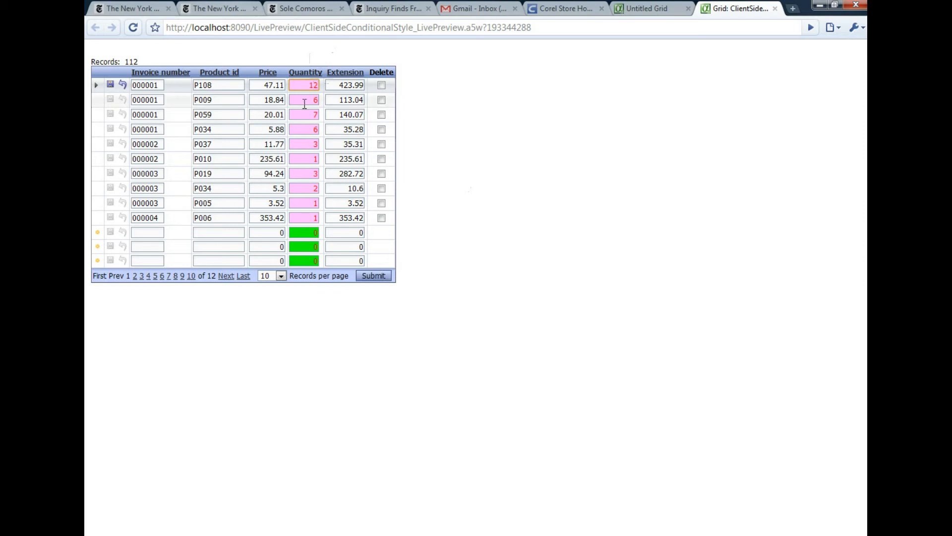
left_click(304, 100)
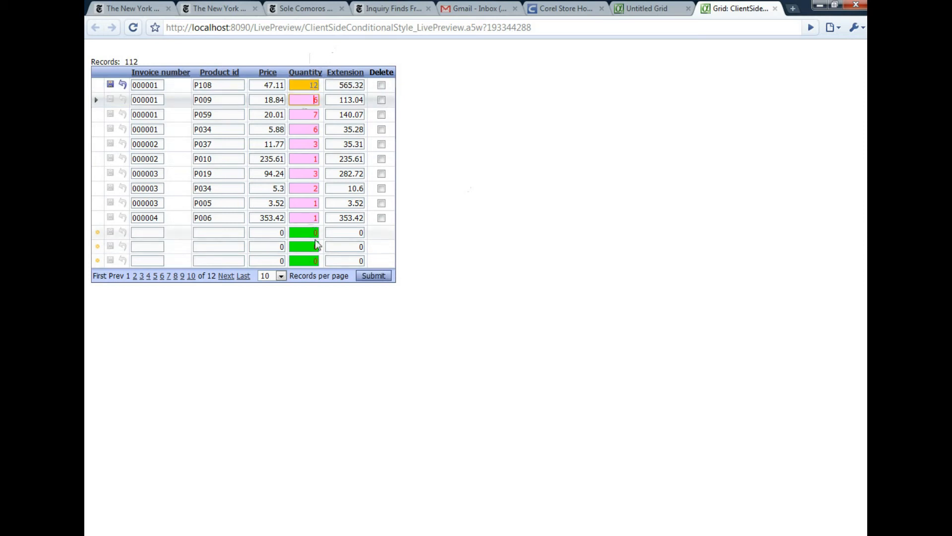
Step: Fill the first blank new-record row with Price 2 and Quantity 5
left_click(274, 232)
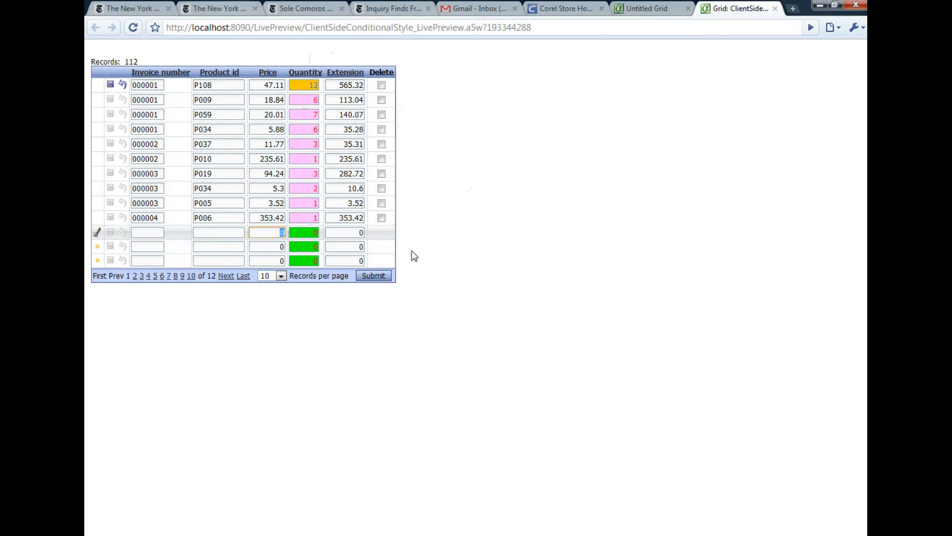
type("2")
key("Tab")
type("5")
key("Tab")
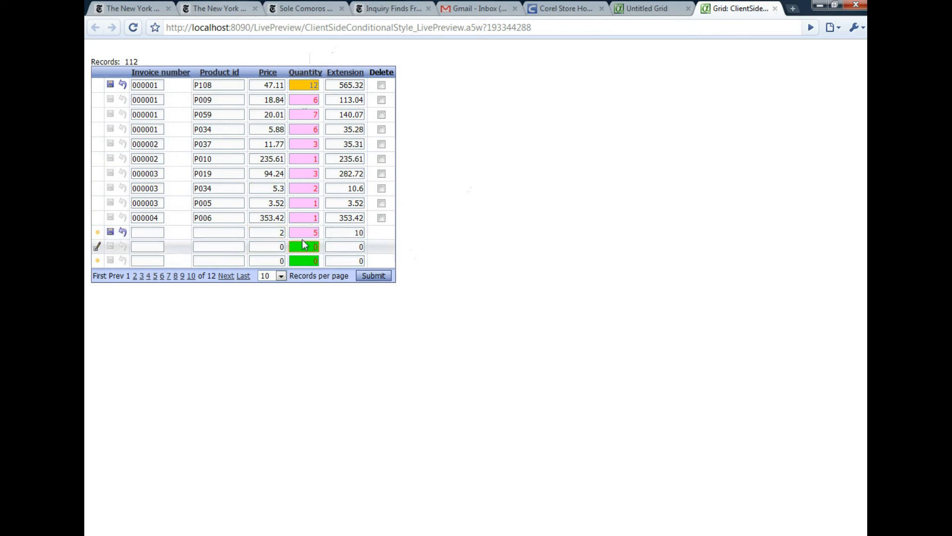
Step: Change the new record's Quantity to 12 and leave the cell
left_click(310, 232)
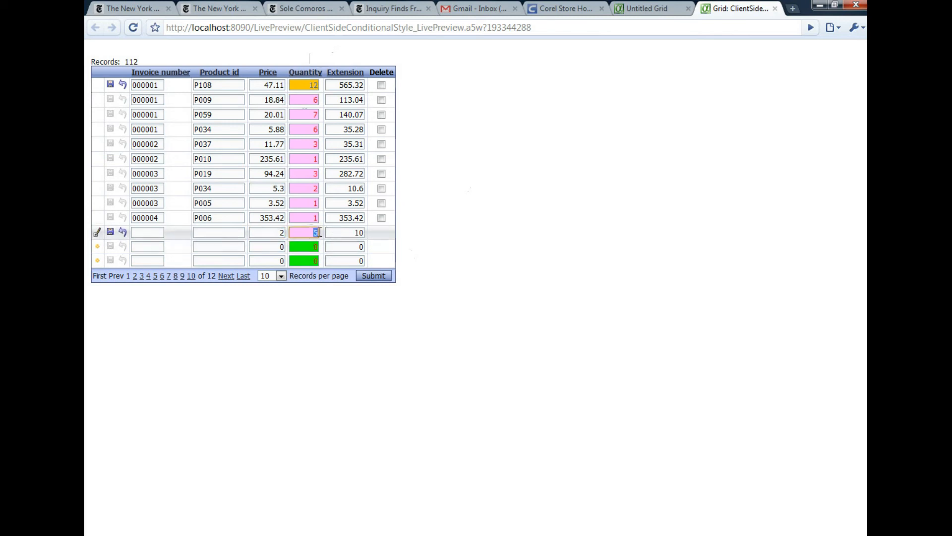
type("12")
left_click(305, 247)
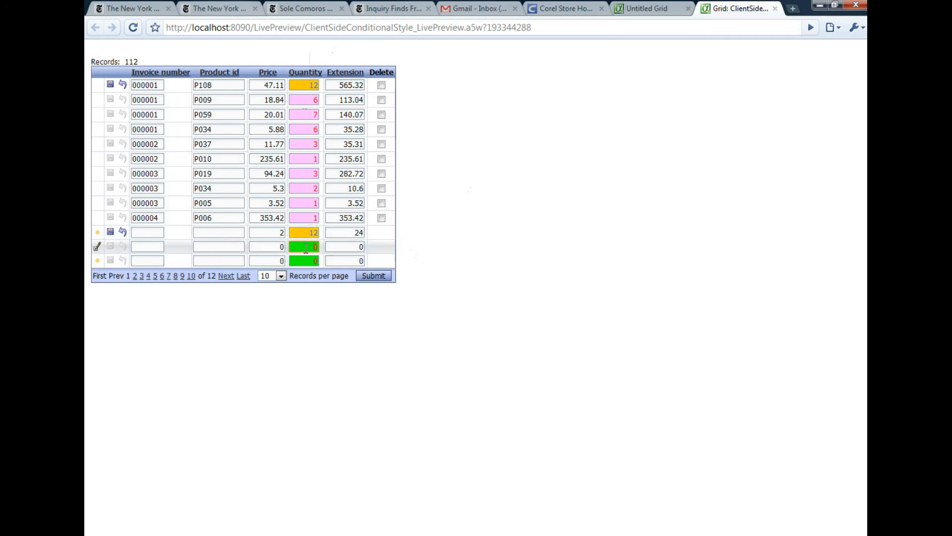